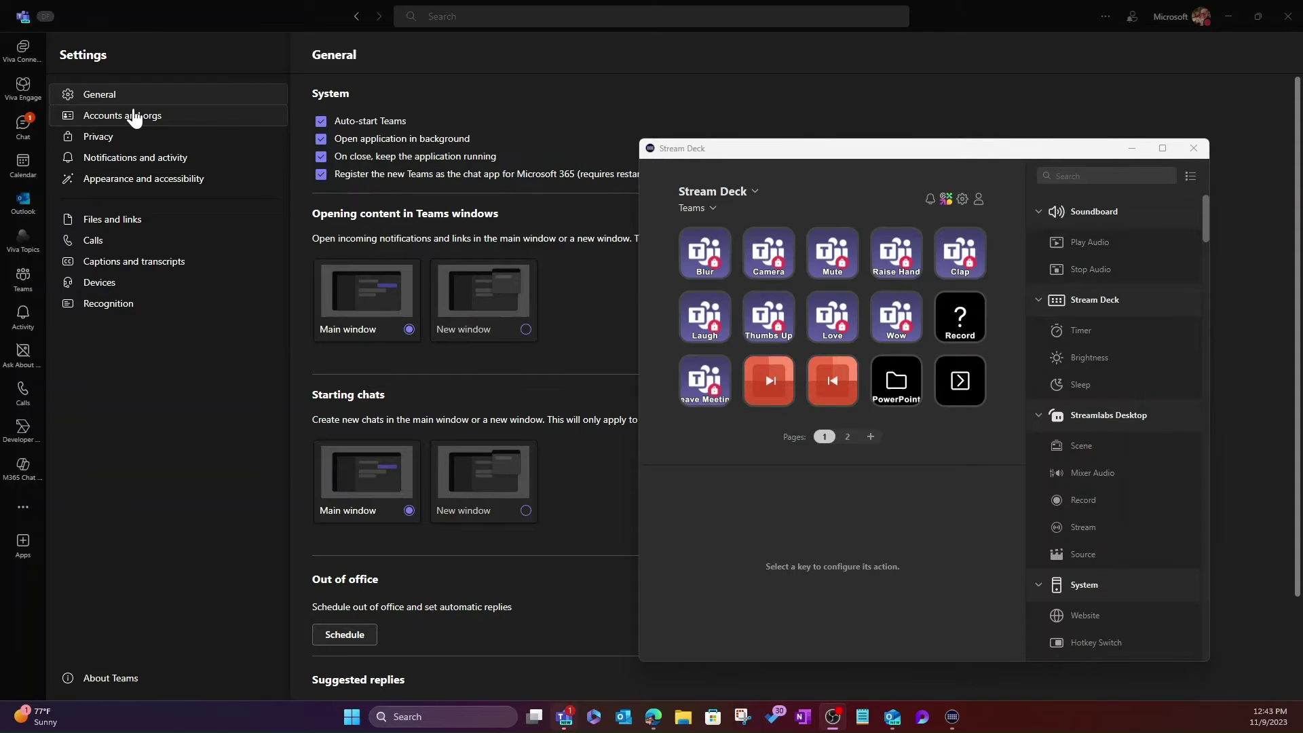
# Step: Go to Privacy settings and open Manage API under Third-party app API
pyautogui.click(108, 140)
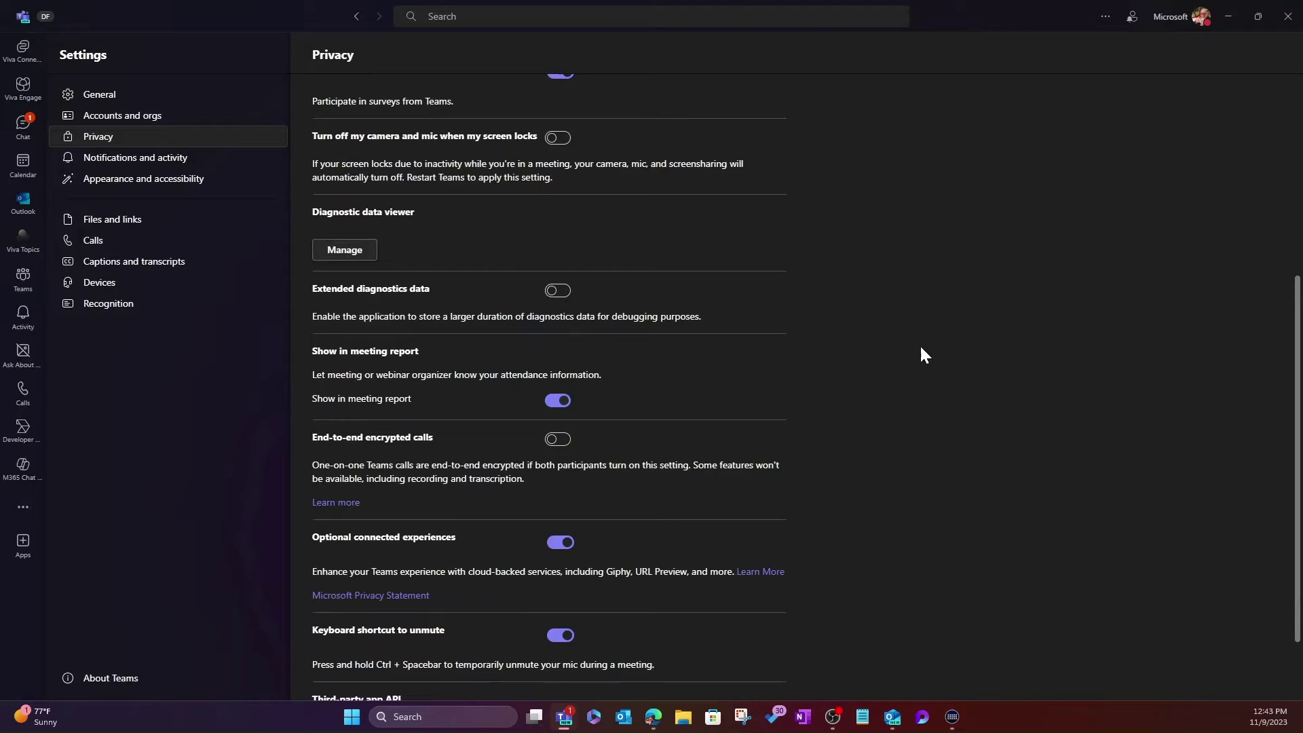
pyautogui.scroll(-2, 922, 350)
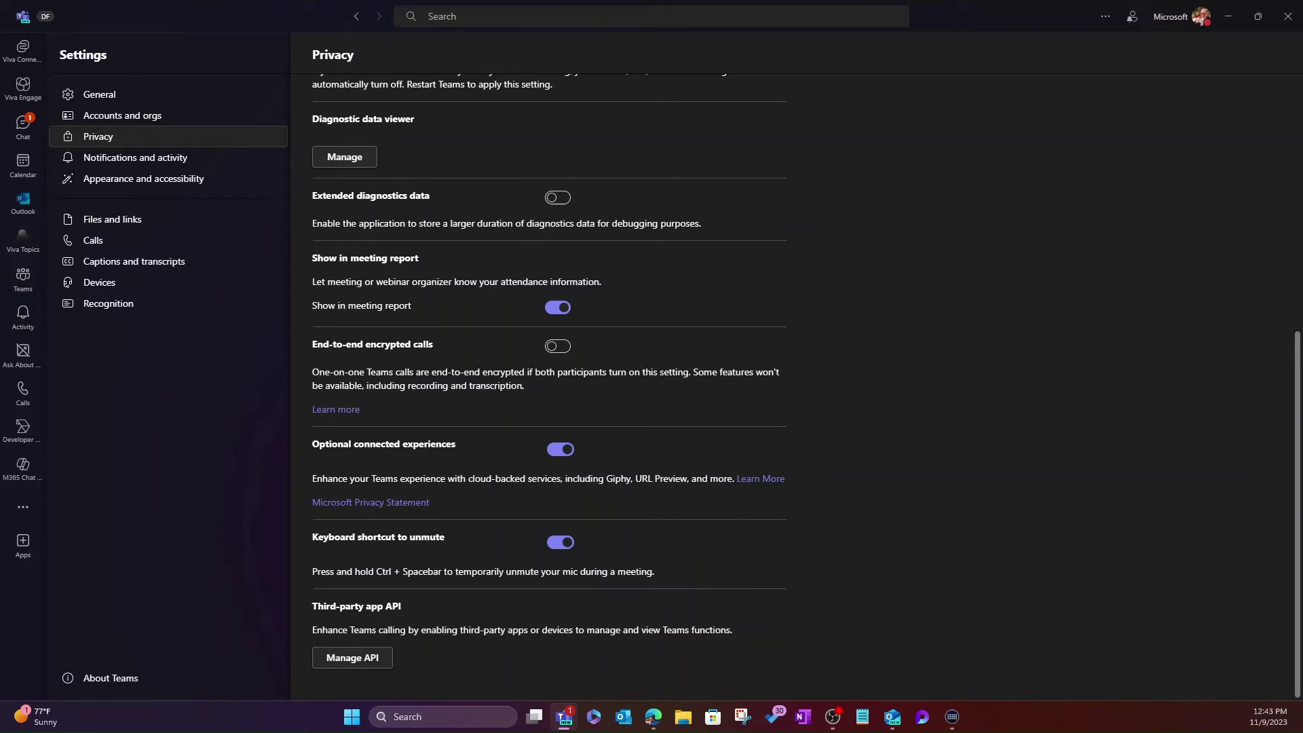
pyautogui.click(367, 659)
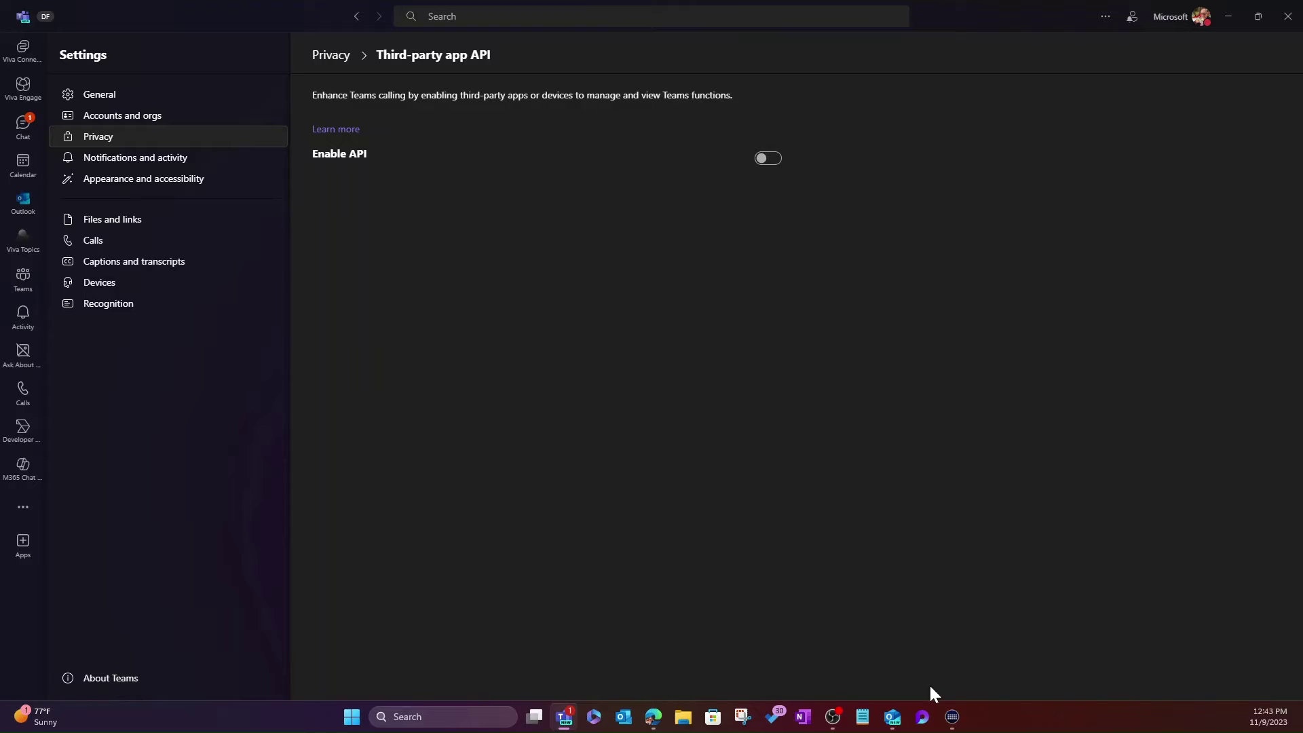
# Step: Move the Stream Deck window aside and switch on Enable API for third-party apps
pyautogui.click(952, 719)
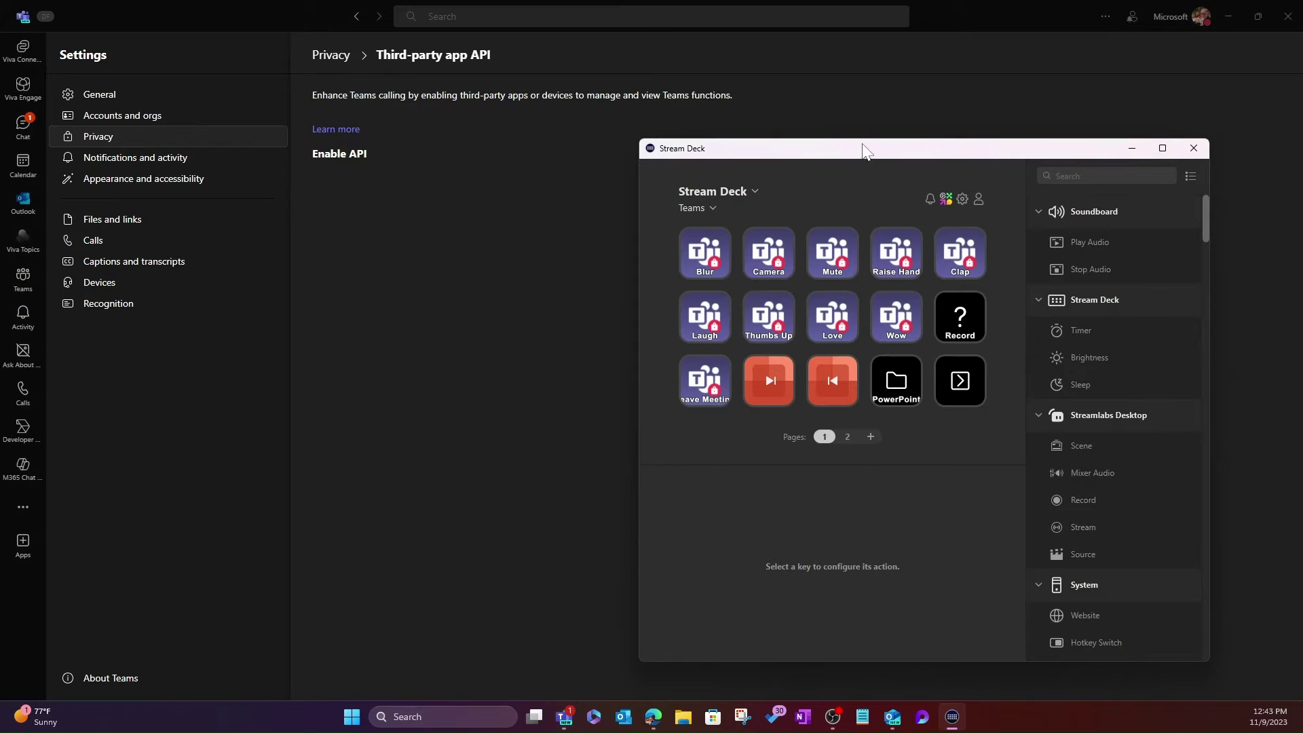
pyautogui.moveTo(863, 144)
pyautogui.mouseDown()
pyautogui.moveTo(865, 222)
pyautogui.moveTo(864, 209)
pyautogui.mouseUp()
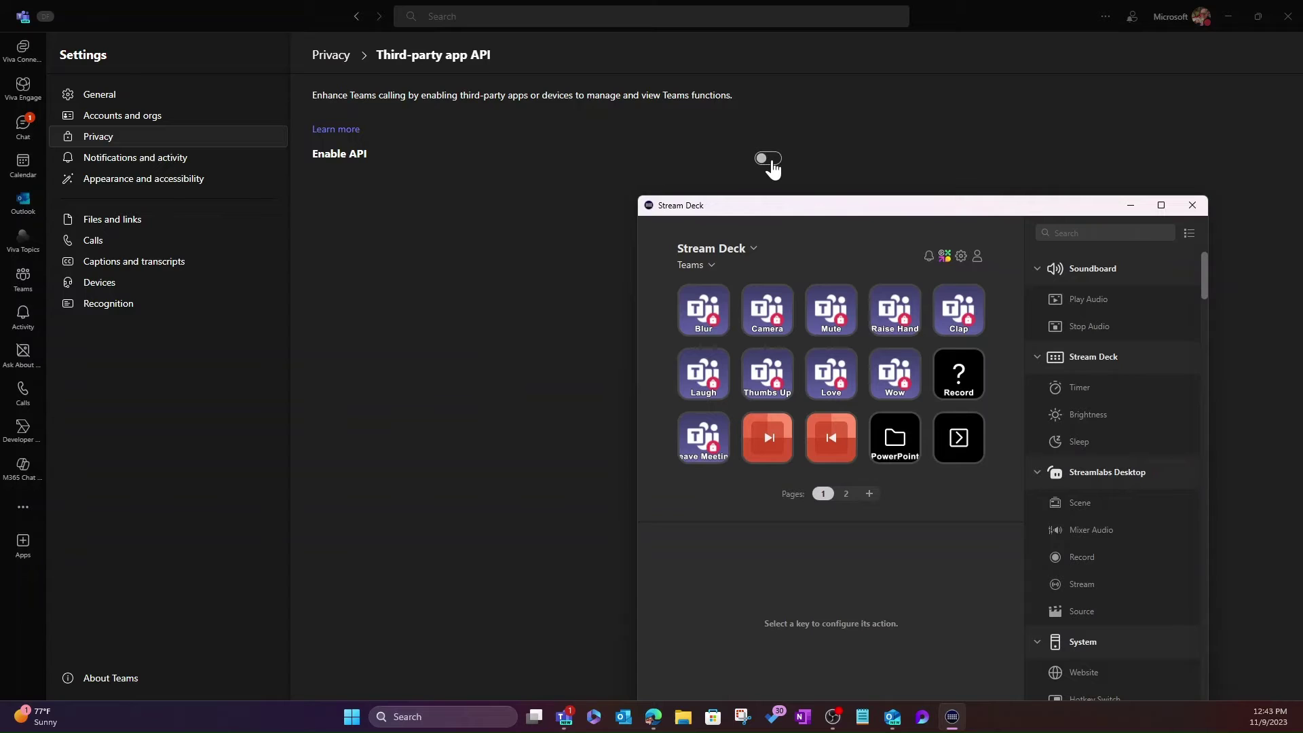
pyautogui.click(772, 163)
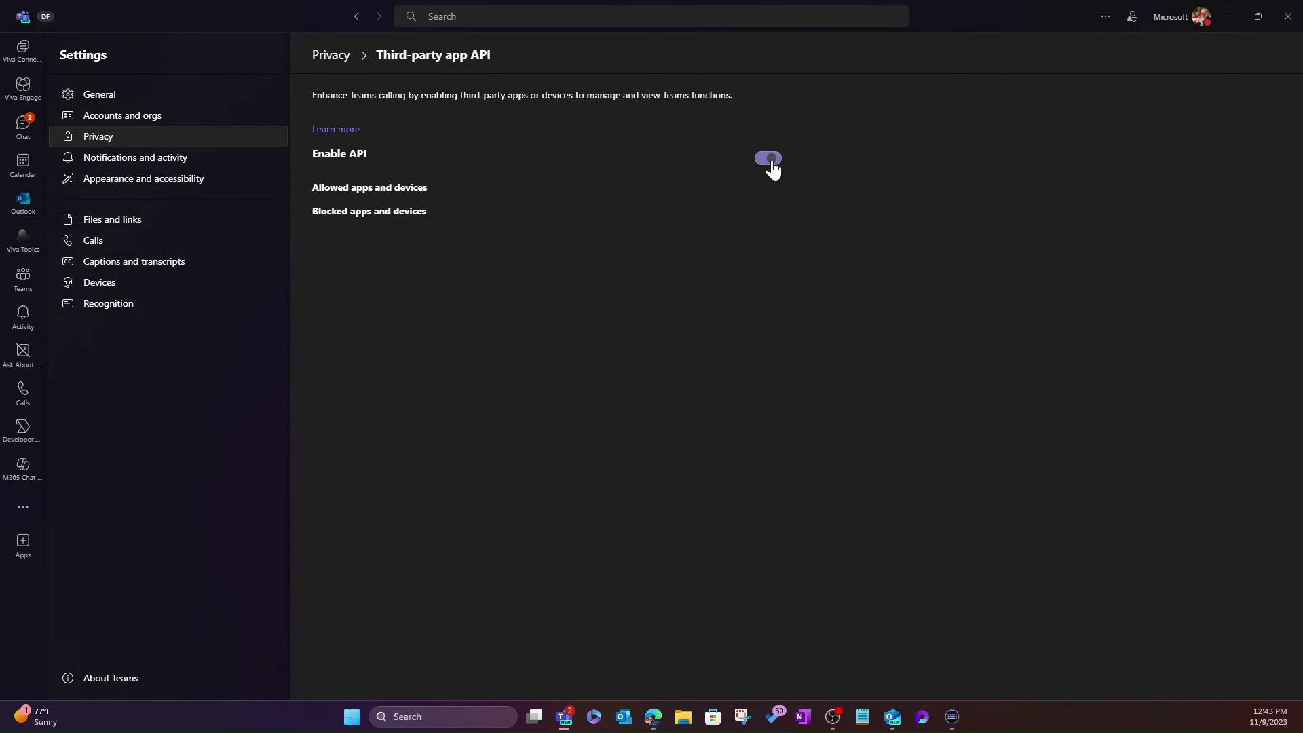
# Step: Reposition the Stream Deck window, then return Teams to the General settings page
pyautogui.click(953, 716)
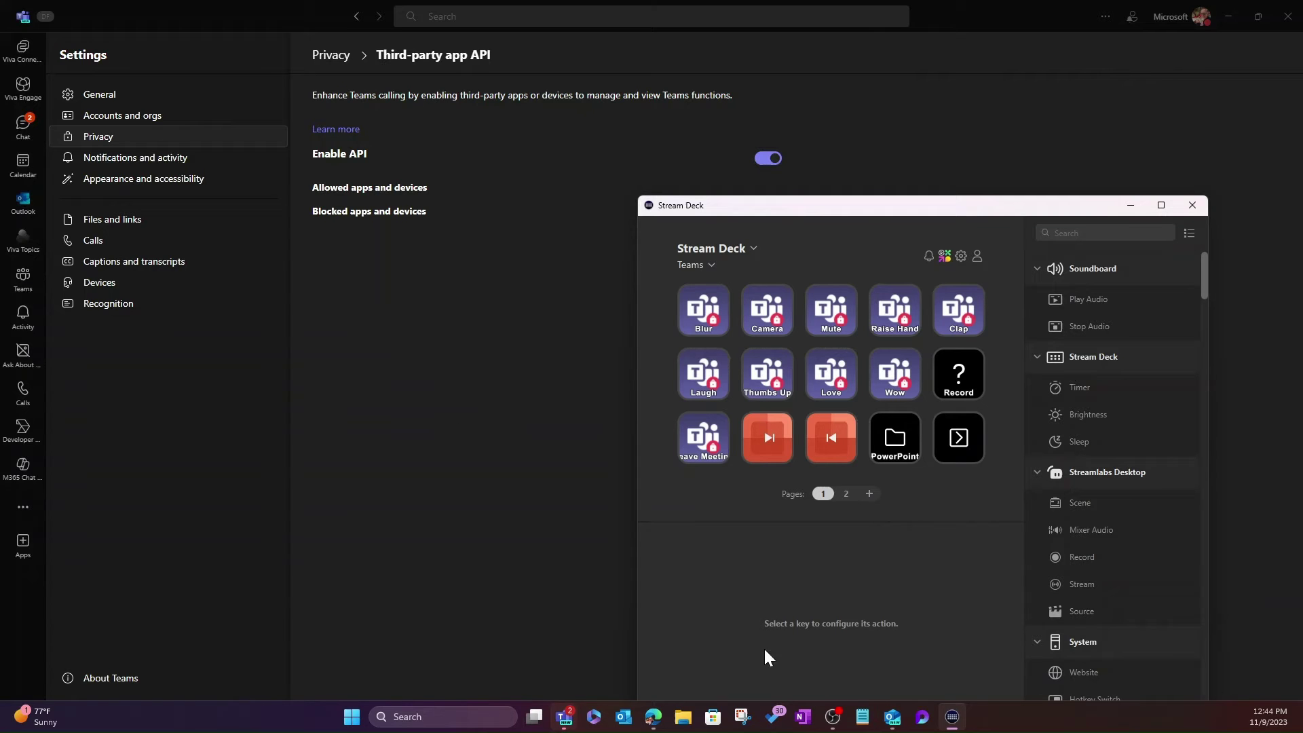
pyautogui.moveTo(902, 212)
pyautogui.mouseDown()
pyautogui.moveTo(532, 222)
pyautogui.moveTo(812, 230)
pyautogui.moveTo(875, 211)
pyautogui.mouseUp()
pyautogui.click(485, 300)
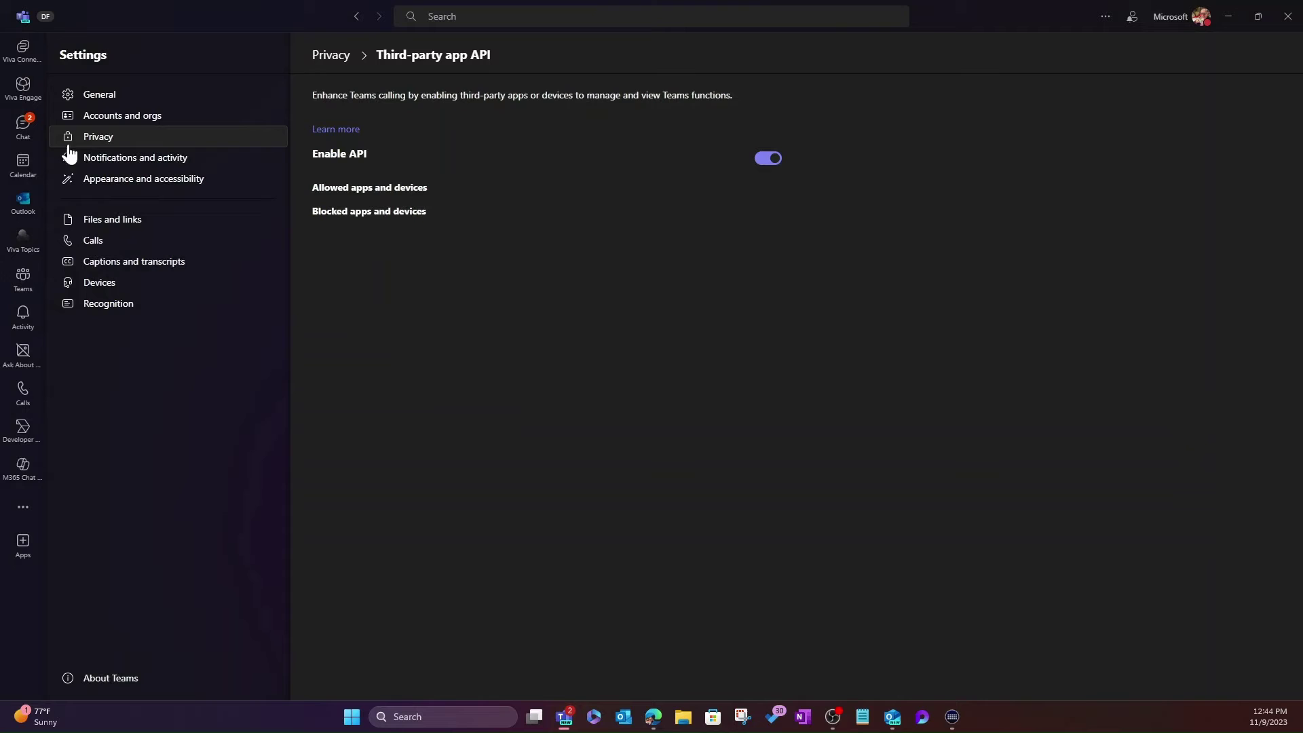
pyautogui.click(88, 95)
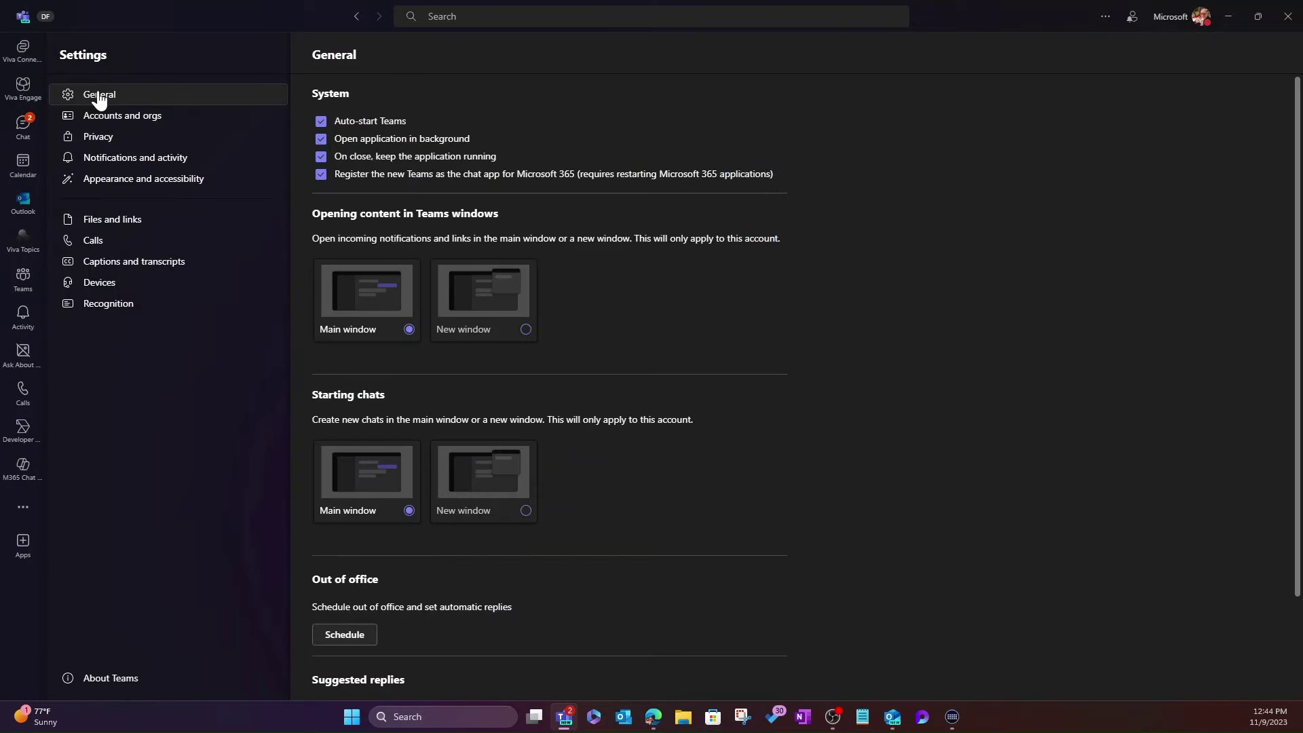
# Step: Join the meeting with the camera on and close the Invite people prompt
pyautogui.click(950, 724)
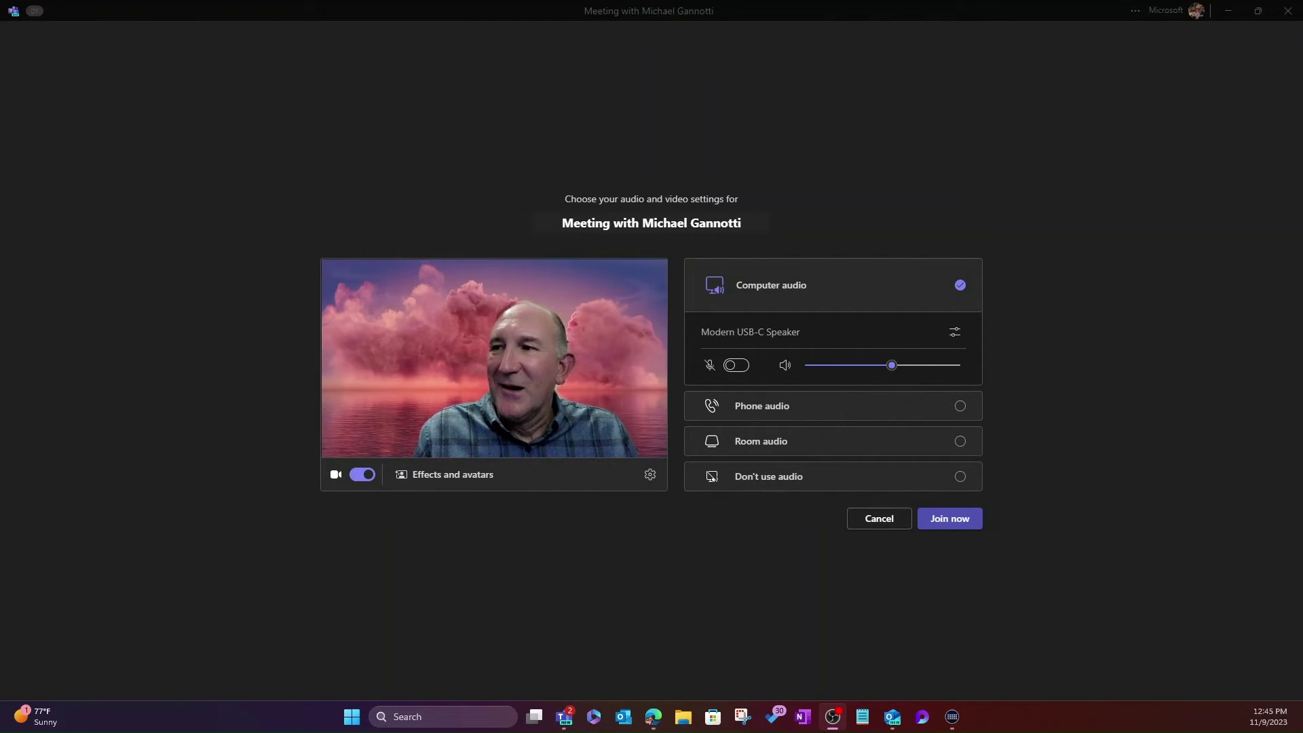
pyautogui.click(948, 522)
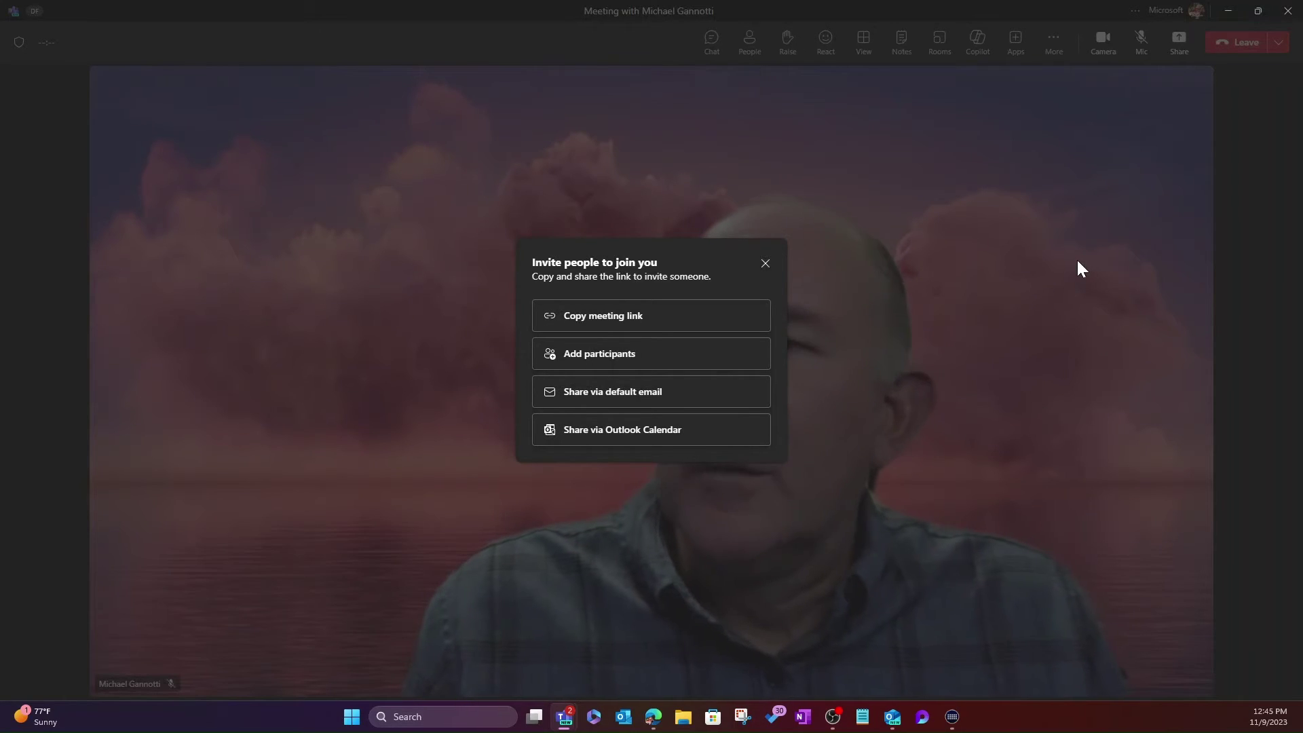
pyautogui.click(765, 263)
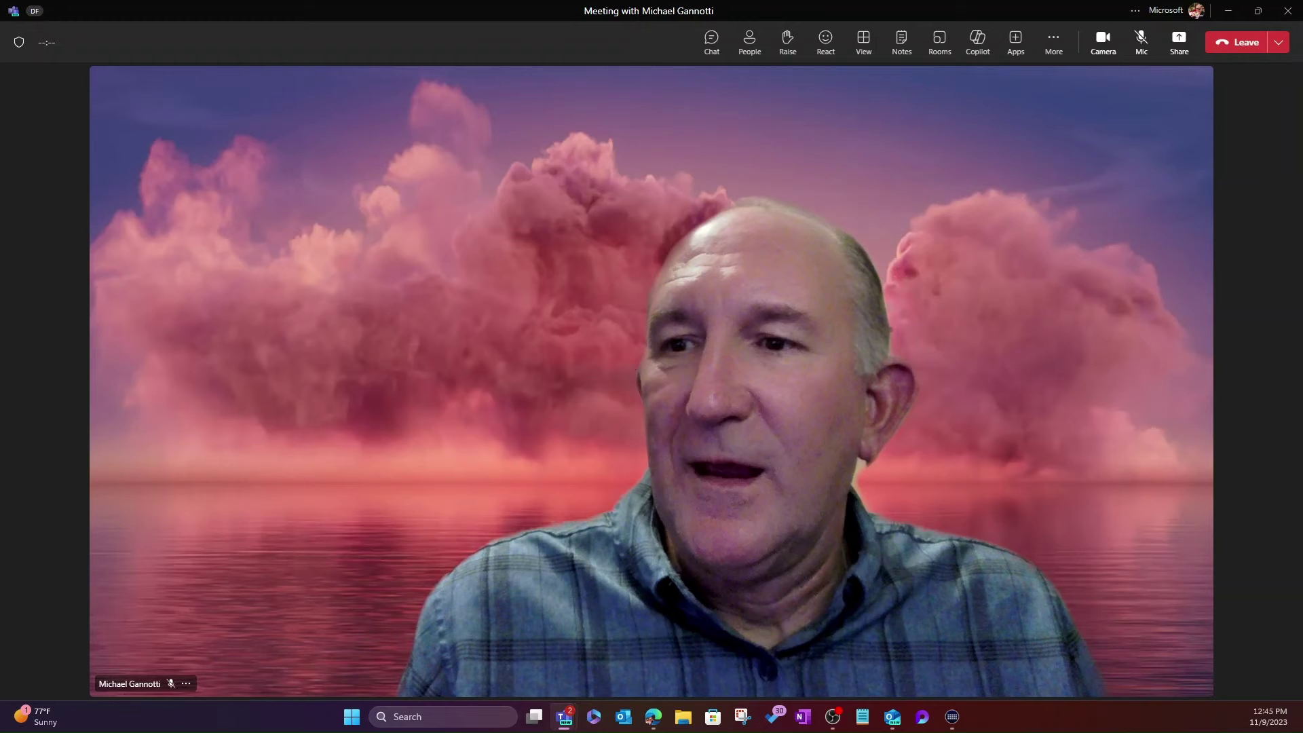
# Step: Place Stream Deck beside the meeting and inspect the Thumbs Up key's React: Like action
pyautogui.click(950, 719)
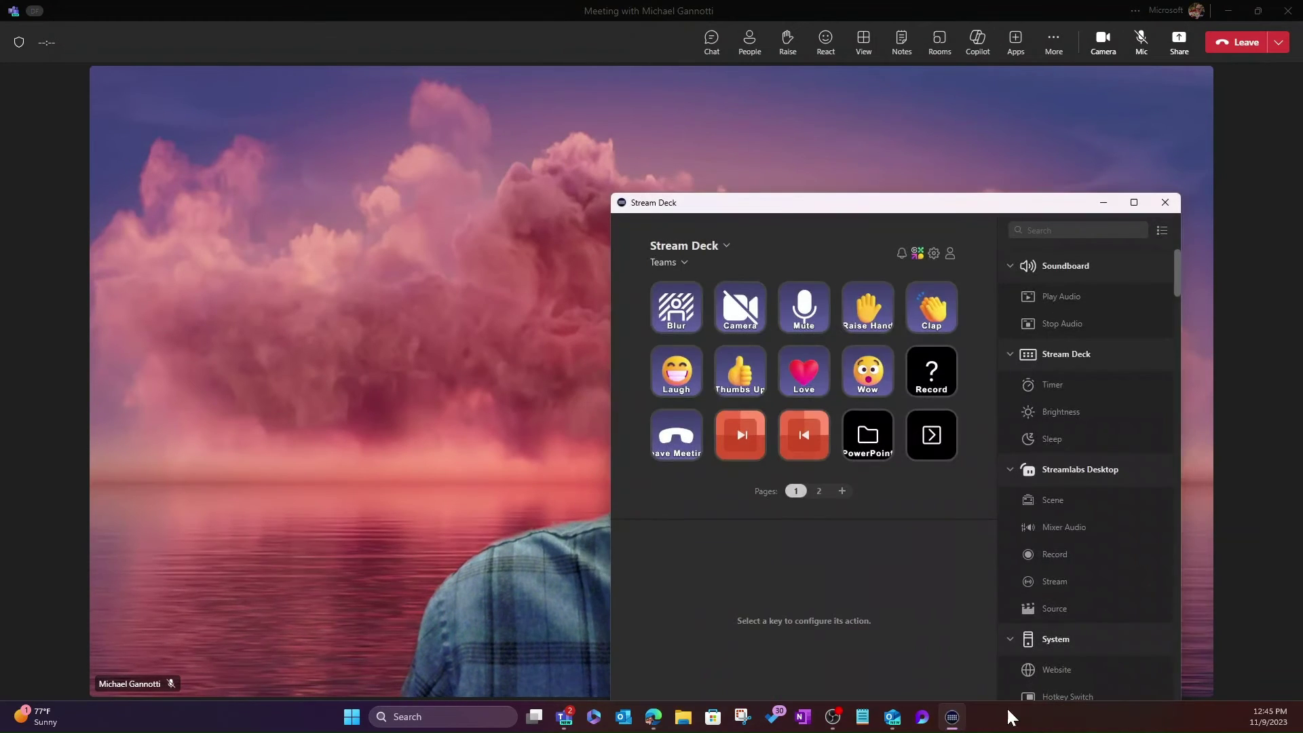
pyautogui.moveTo(800, 214)
pyautogui.mouseDown()
pyautogui.moveTo(607, 248)
pyautogui.moveTo(270, 190)
pyautogui.moveTo(223, 204)
pyautogui.mouseUp()
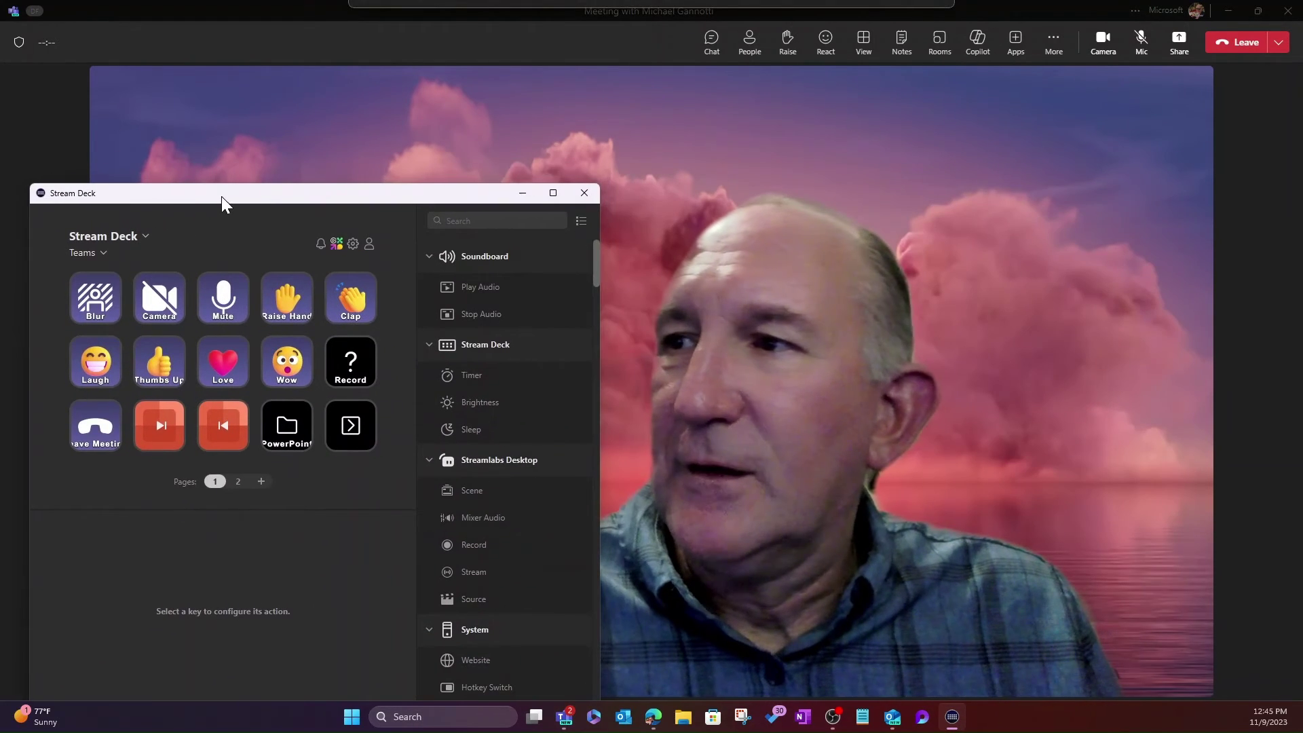
pyautogui.click(160, 370)
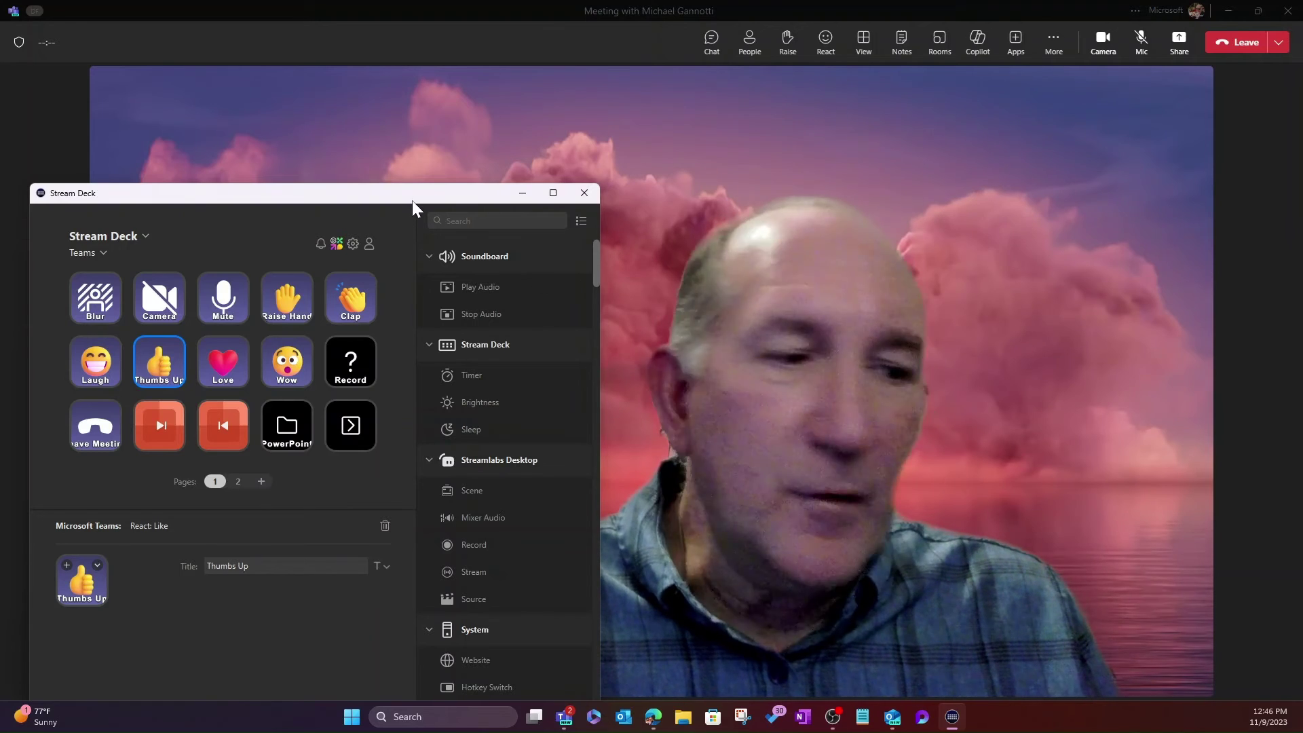
pyautogui.moveTo(413, 198)
pyautogui.mouseDown()
pyautogui.moveTo(405, 299)
pyautogui.moveTo(450, 592)
pyautogui.mouseUp()
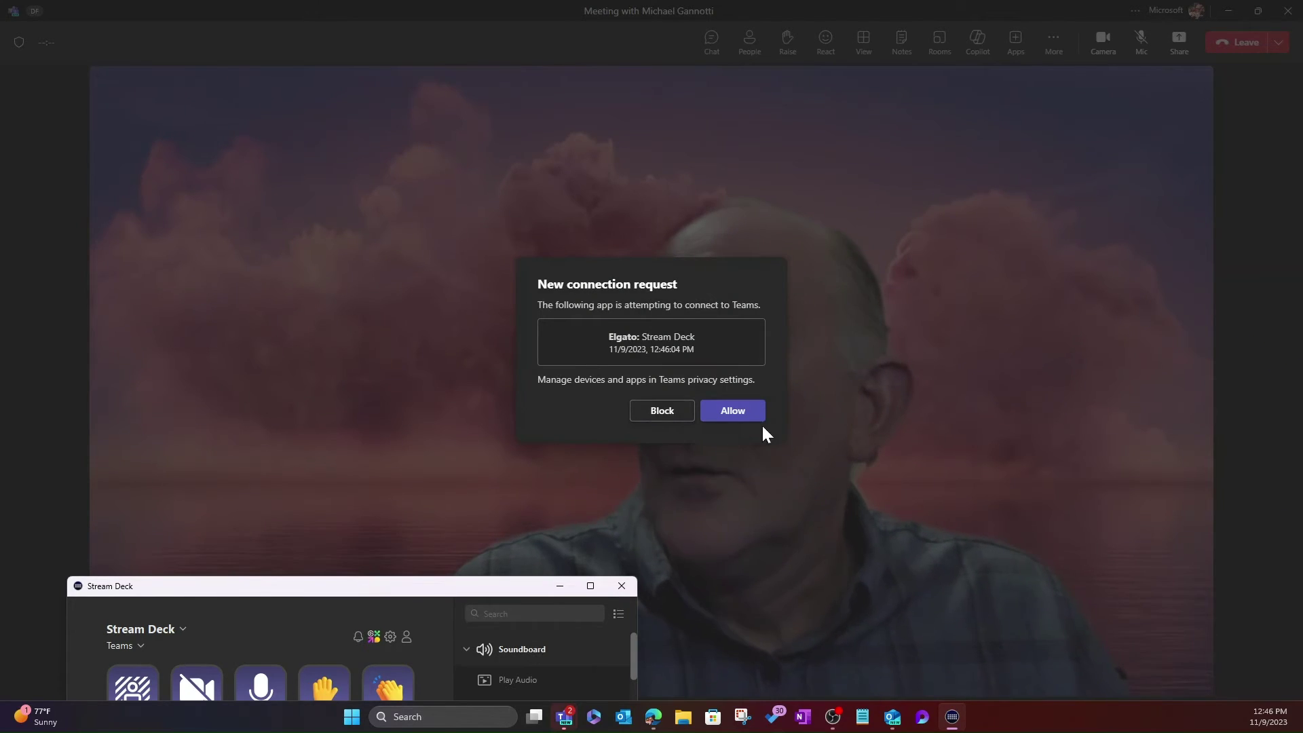
# Step: Allow the Stream Deck connection request, then raise and lower the hand with Ctrl+Shift+K
pyautogui.click(730, 415)
pyautogui.click(730, 415)
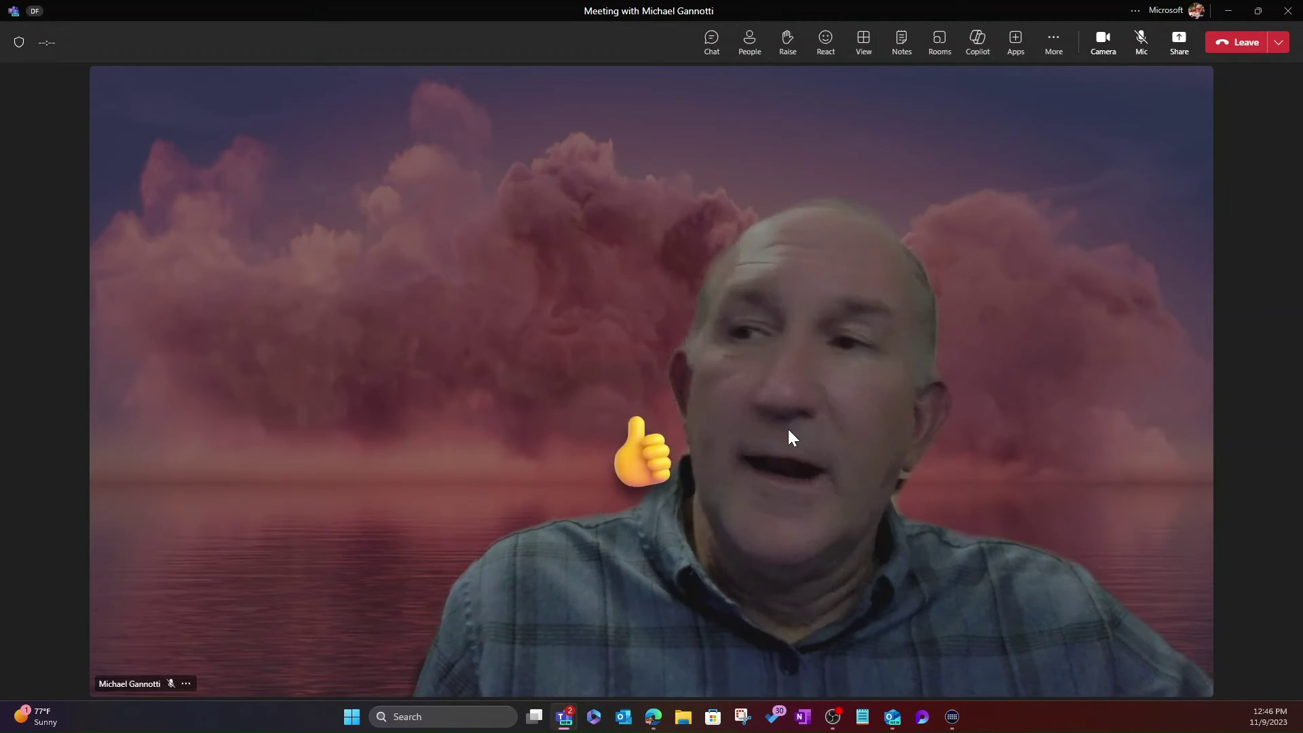
pyautogui.hotkey('ctrl', 'shift', 'k')
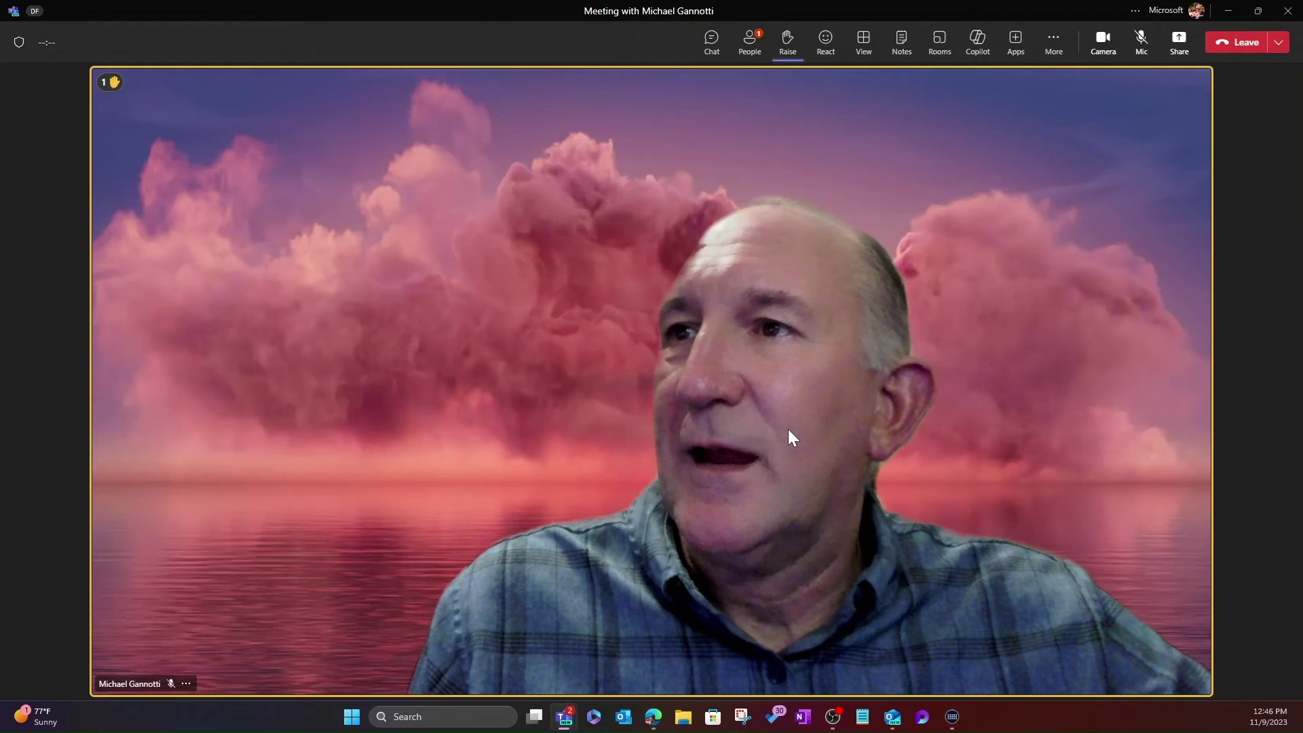
pyautogui.hotkey('ctrl', 'shift', 'k')
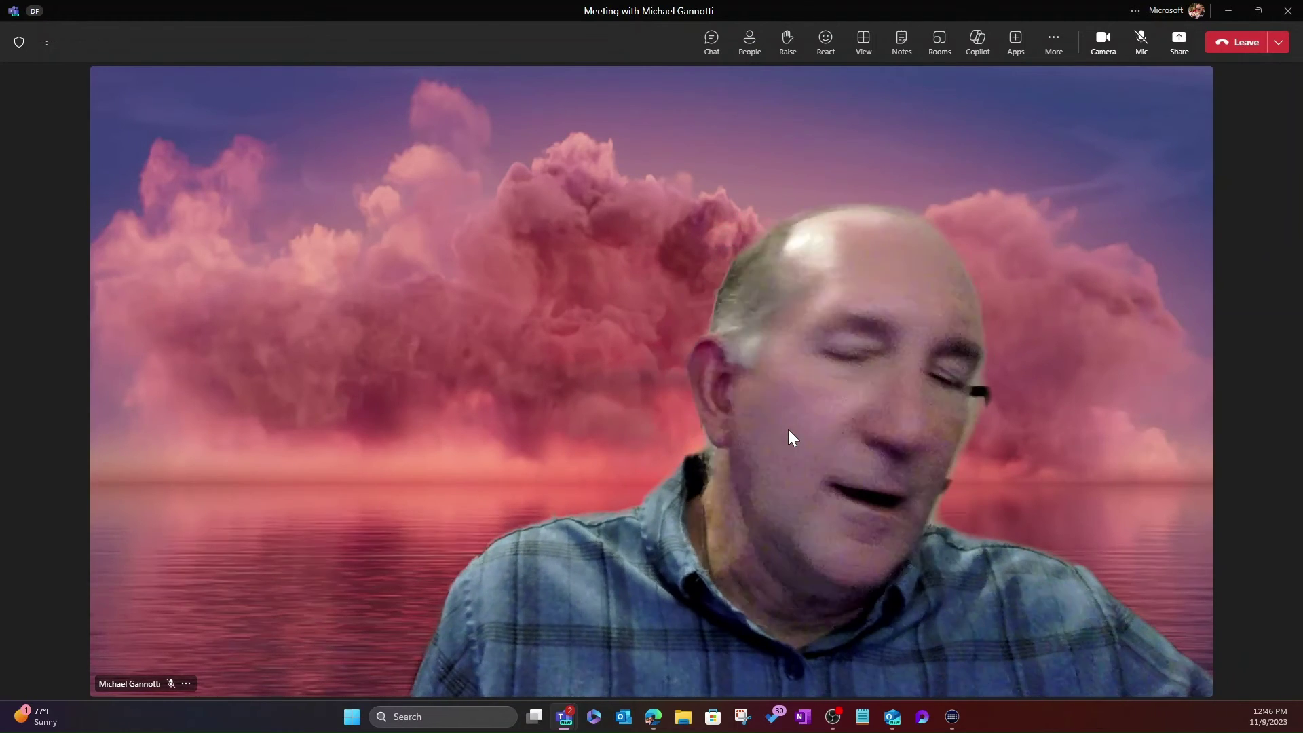